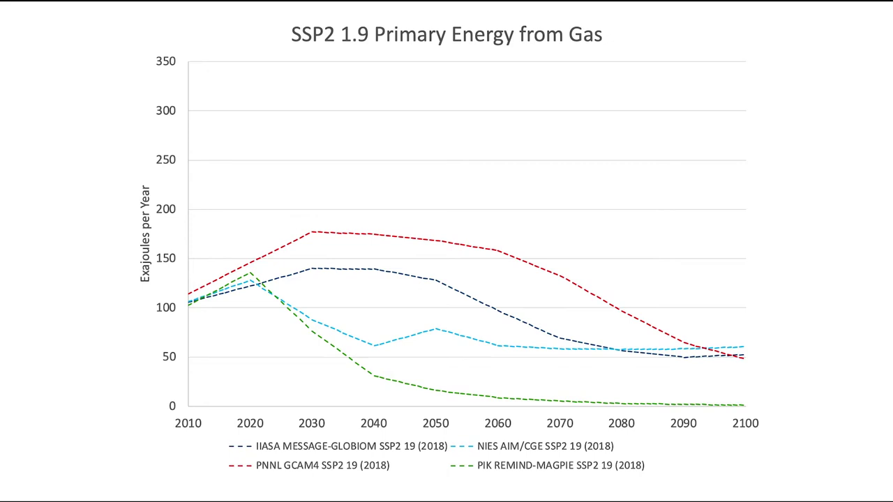
Show the SSP2 1.9 Primary Energy from Gas chart, then bring up the app switcher
key(super+Tab)
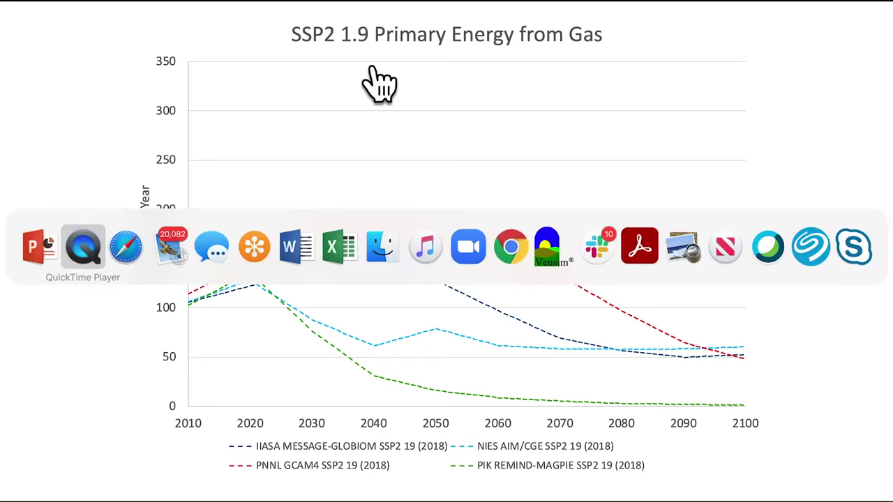
Bring En-ROADS forward and open the Methane & Other Gases detail panel
key(super+Tab)
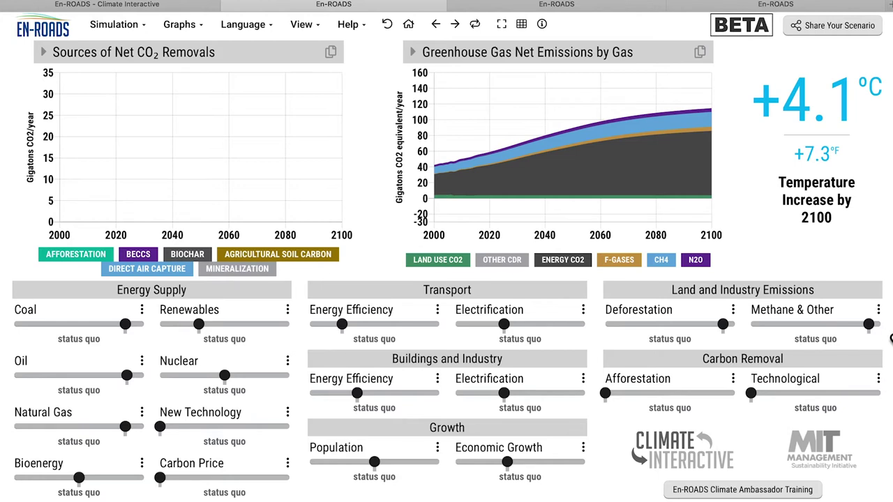
click(792, 309)
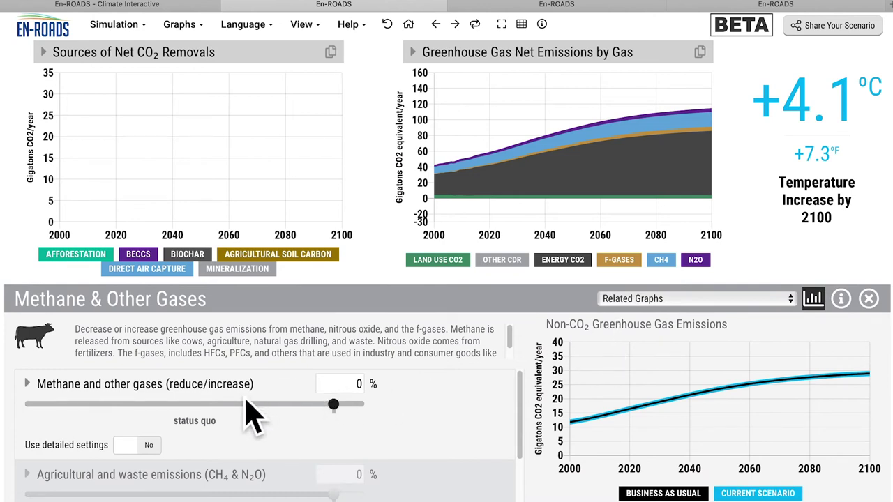
Set methane and other gases to -40%, replay the change on the graphs, and close the panel
click(361, 386)
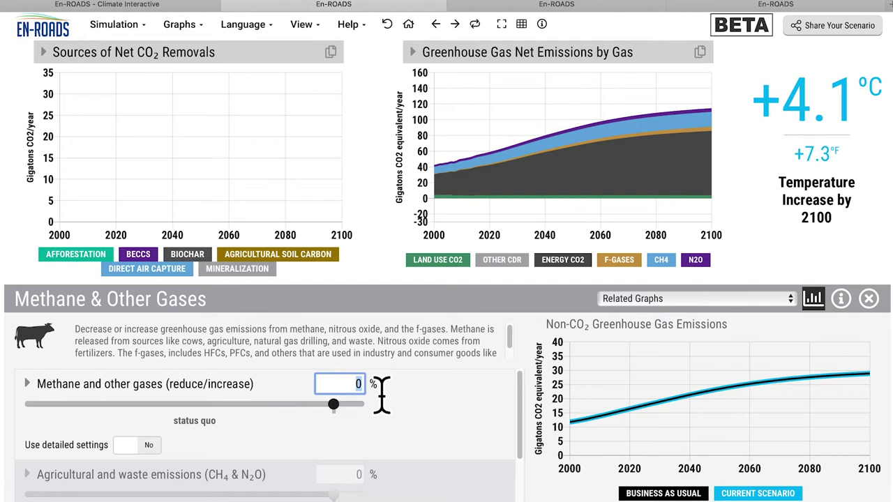
text(-40)
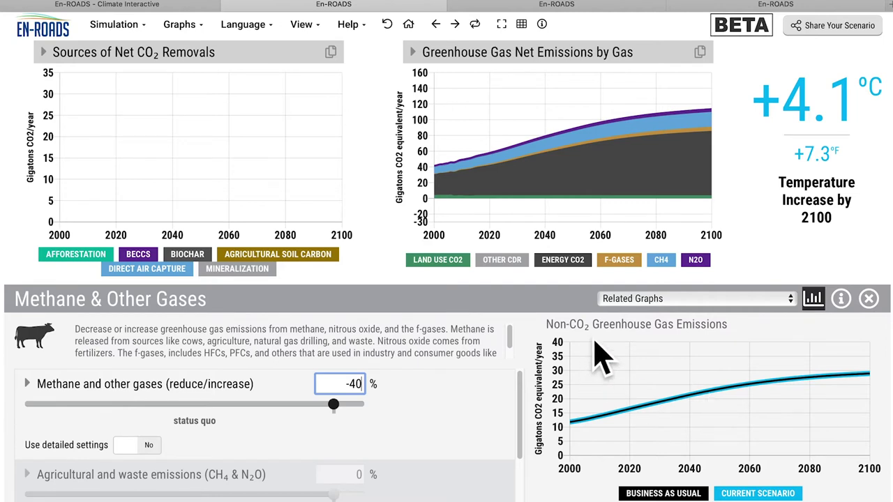
key(Return)
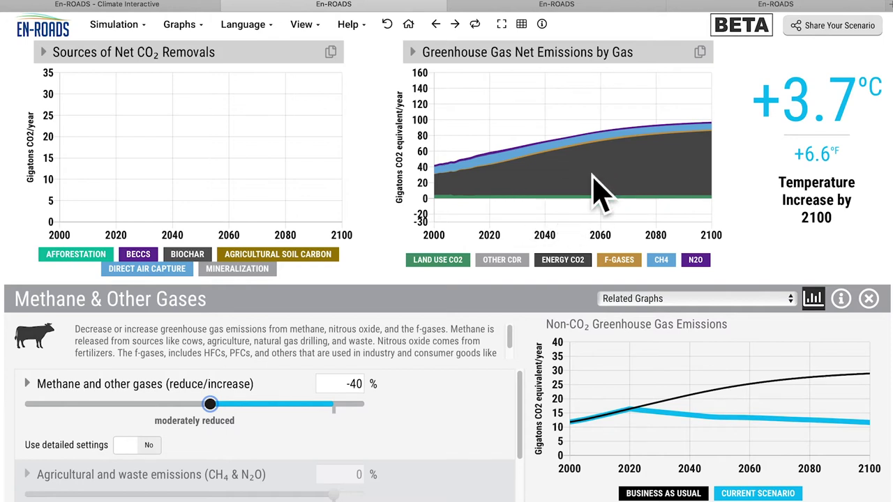
mouse_move(641, 143)
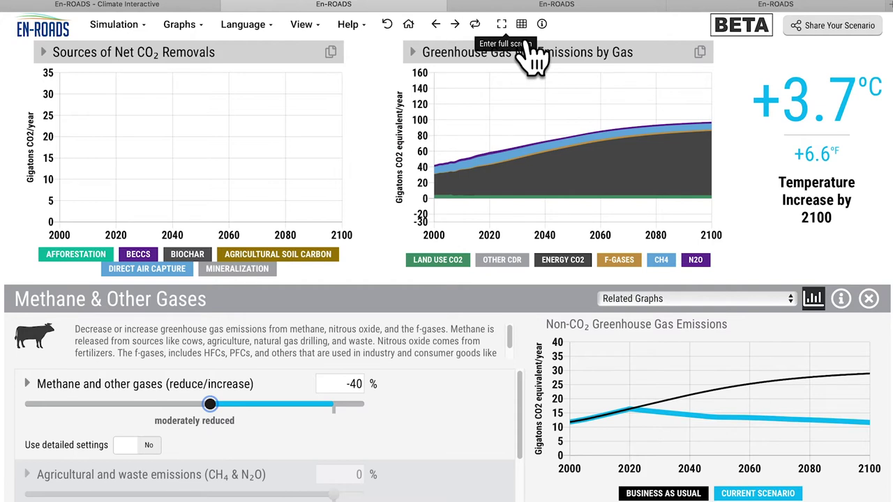
click(478, 29)
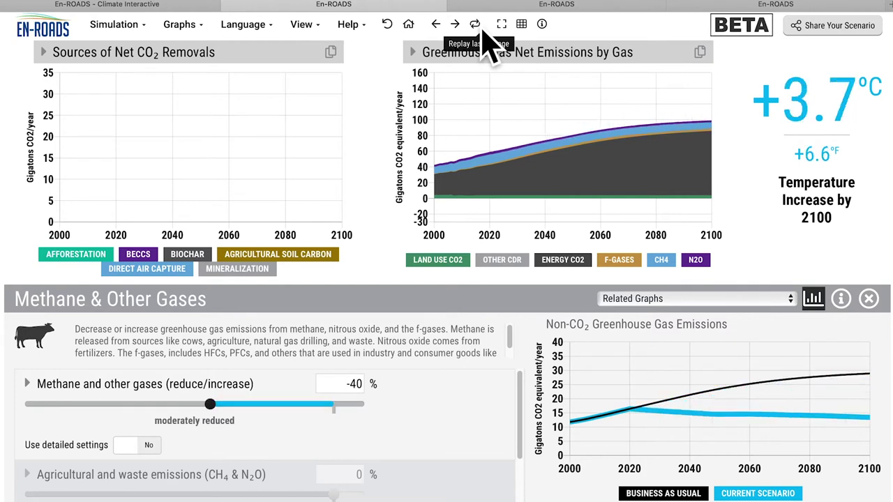
click(479, 31)
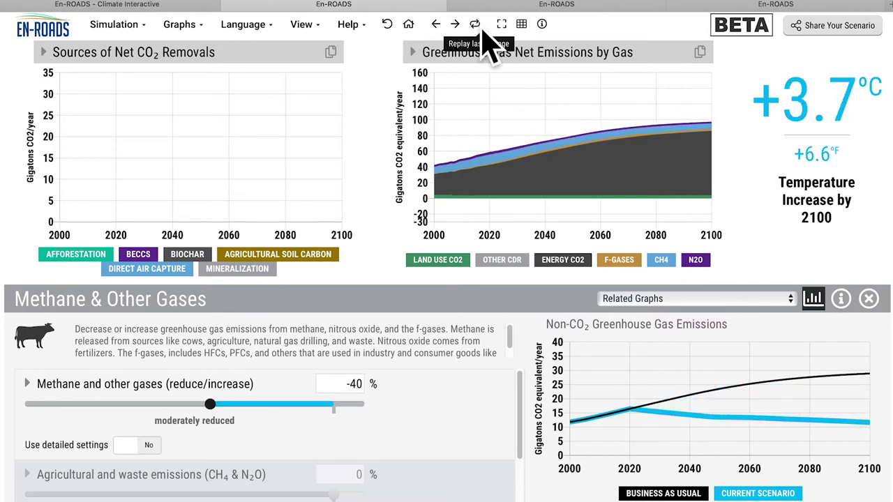
click(486, 36)
click(812, 299)
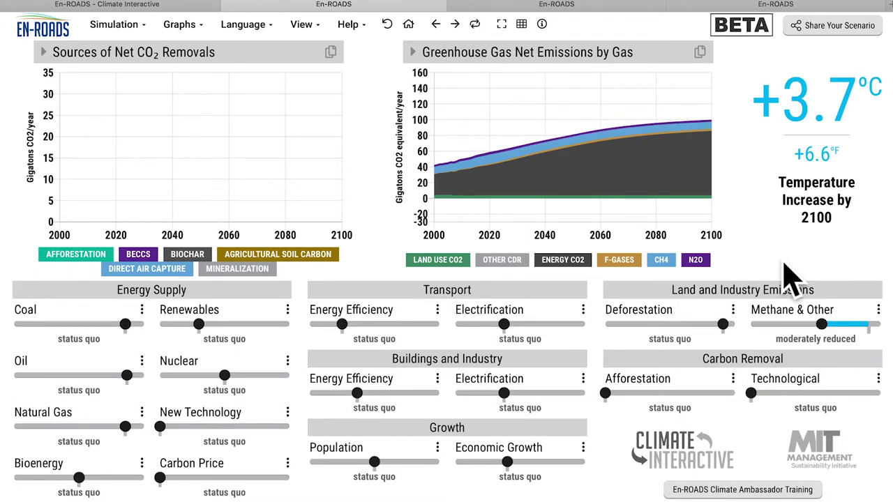
Set deforestation to -7.5 percent/year in its detail panel, then close it
click(733, 311)
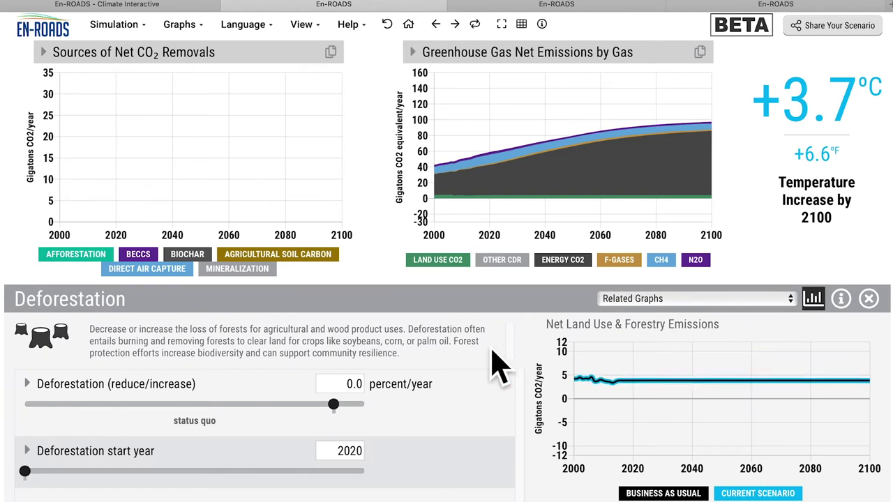
click(348, 382)
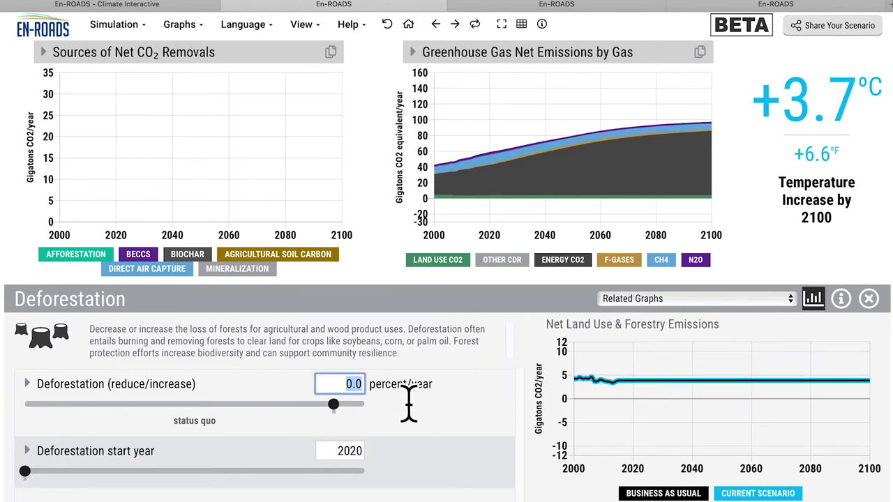
text(-7.5)
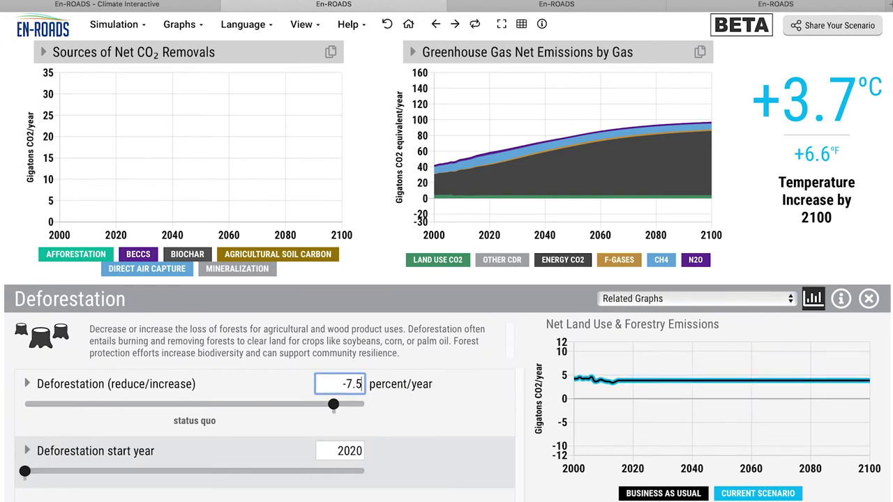
key(Return)
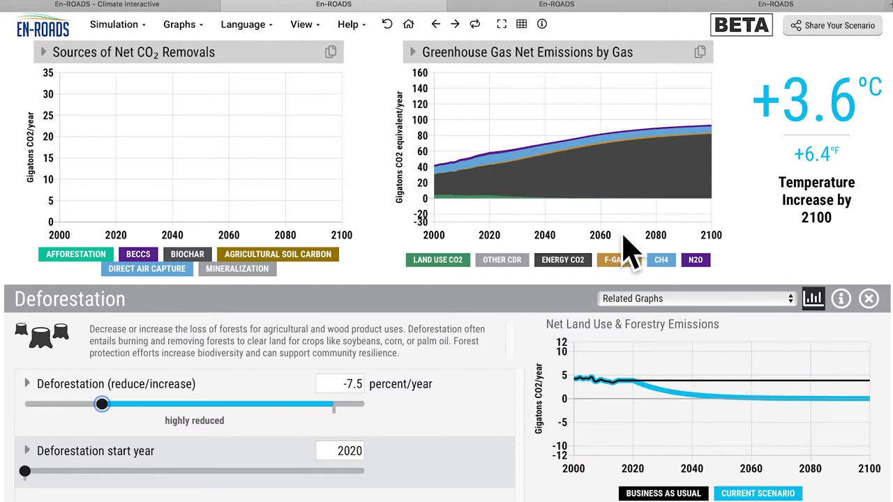
click(757, 269)
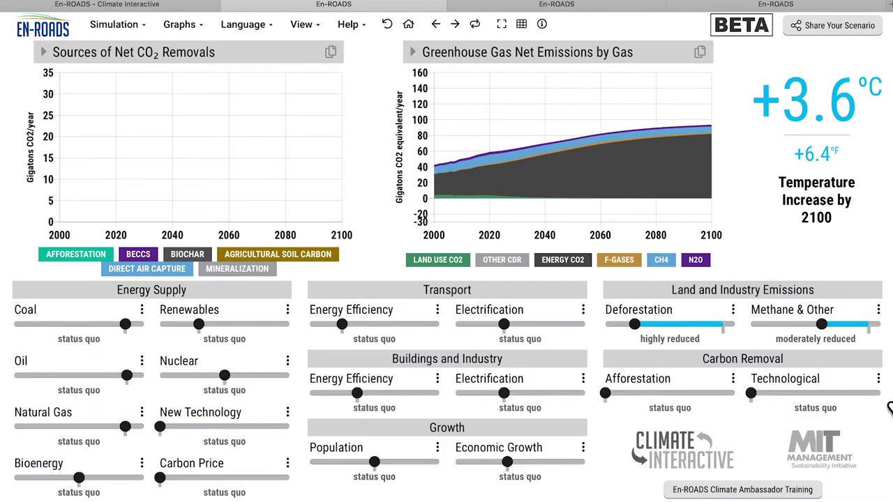
Set technological carbon removal to 20%, replay the change, and close its panel
click(842, 409)
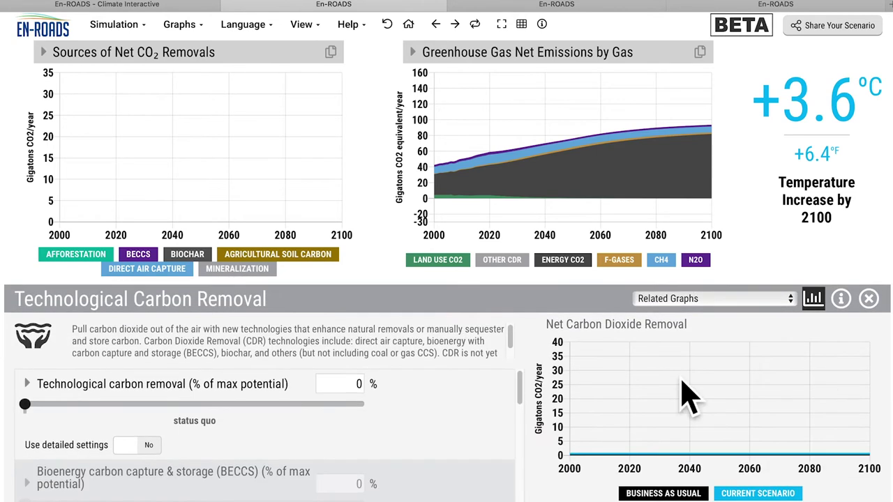
click(362, 385)
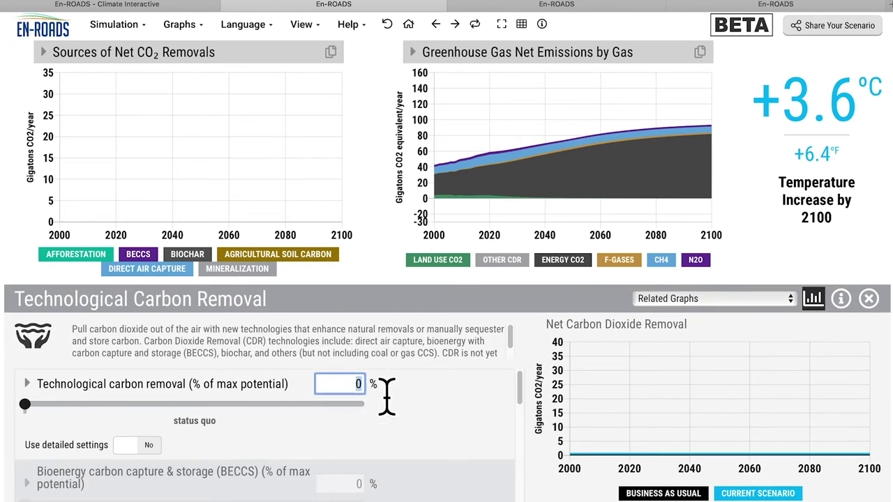
text(20)
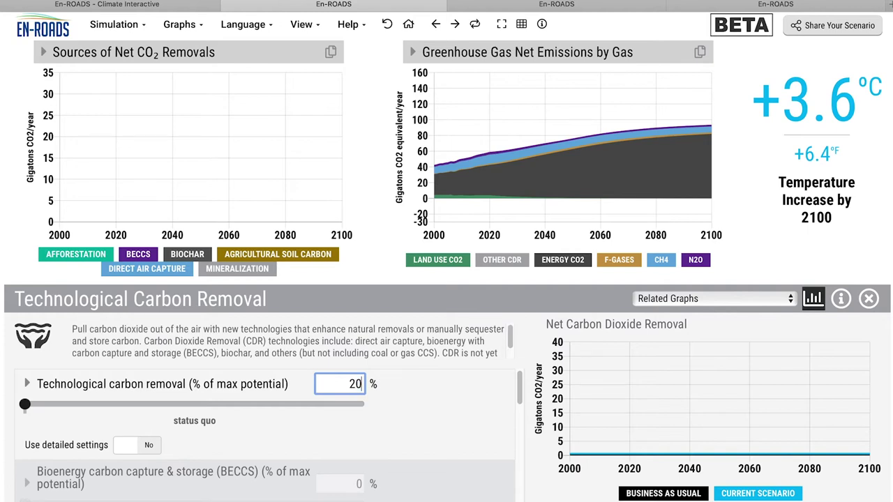
click(183, 230)
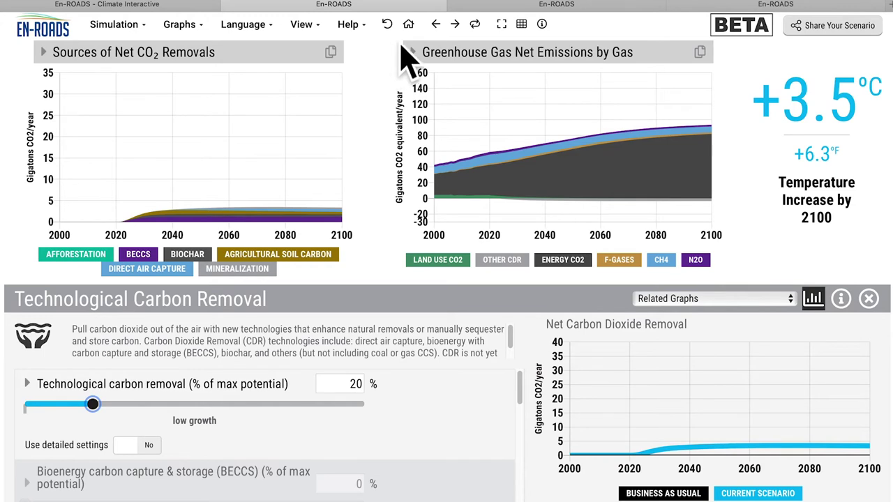
click(493, 39)
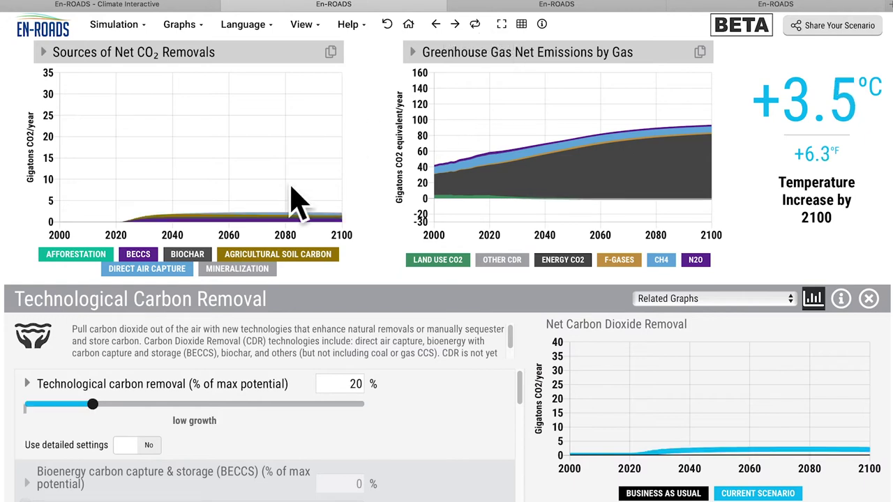
click(381, 268)
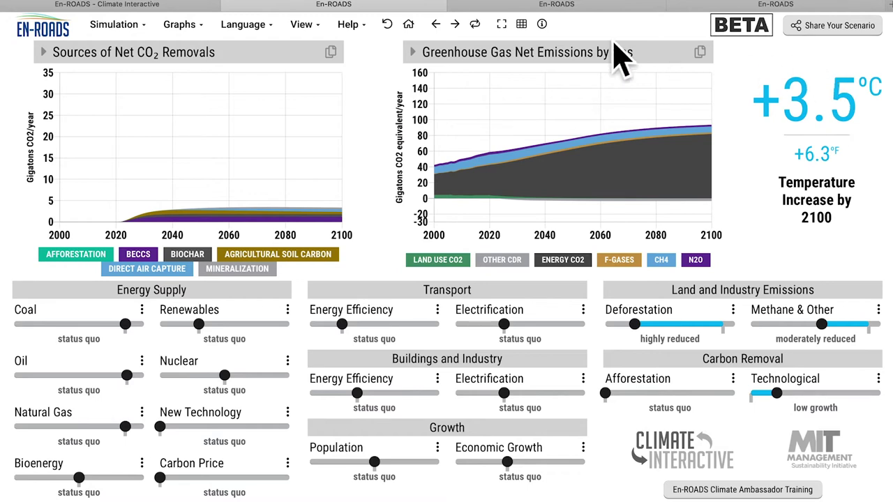
click(565, 8)
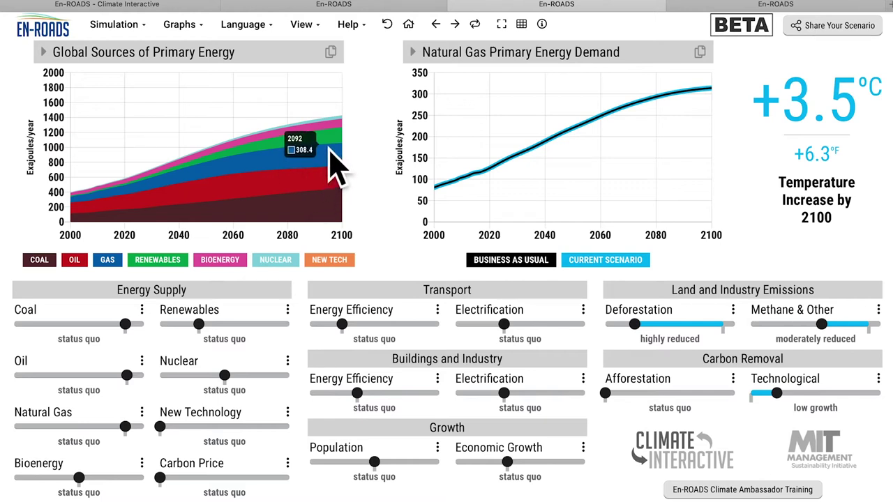
Compare En-ROADS primary energy and natural gas demand graphs against the PowerPoint gas slide
mouse_move(333, 132)
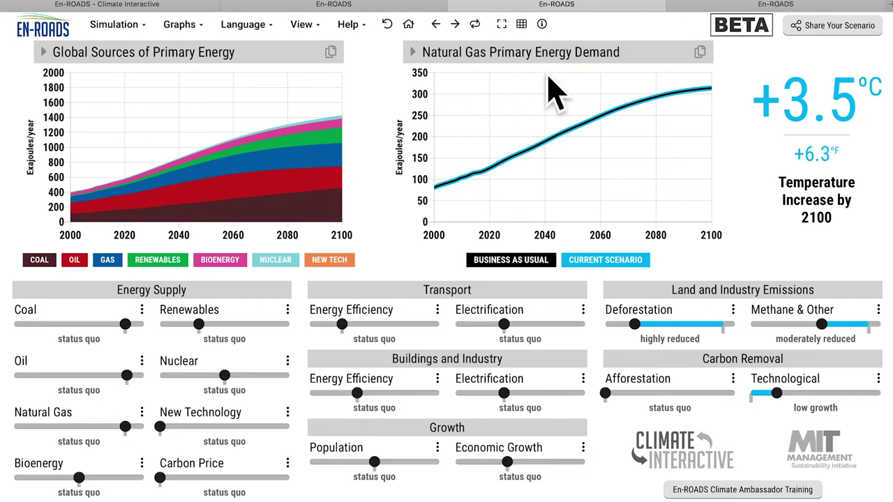
key(super+Tab)
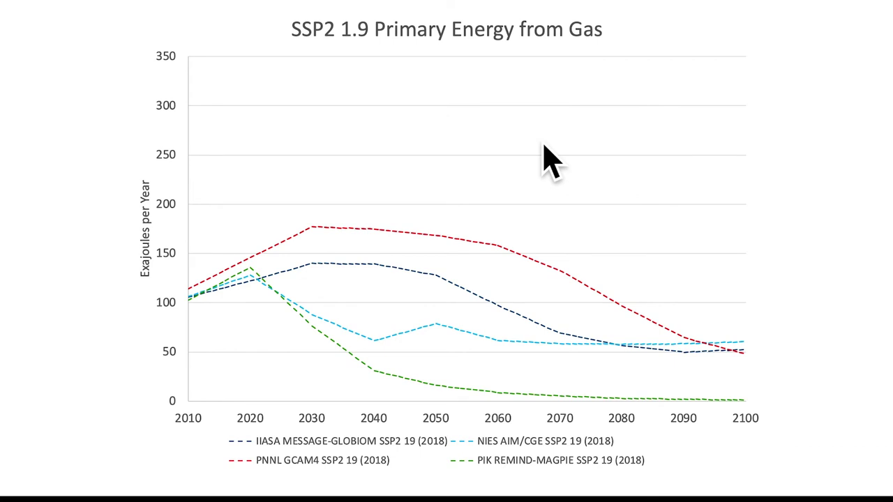
key(super+Tab)
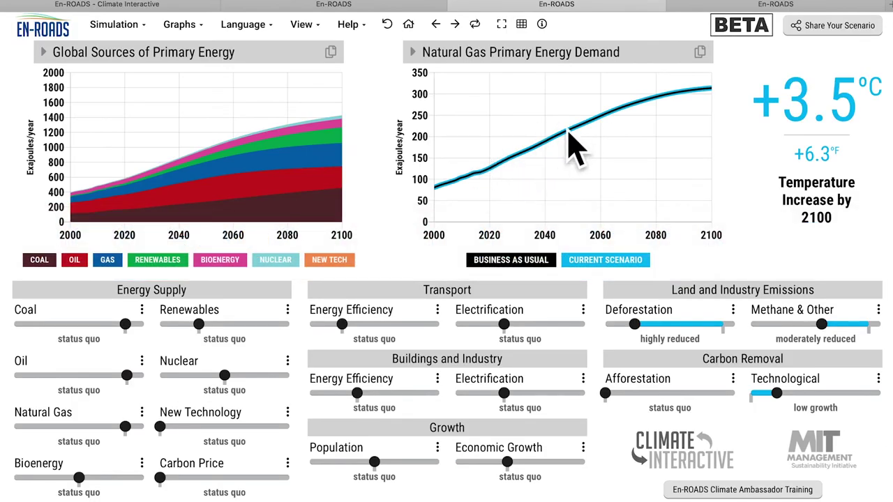
mouse_move(558, 168)
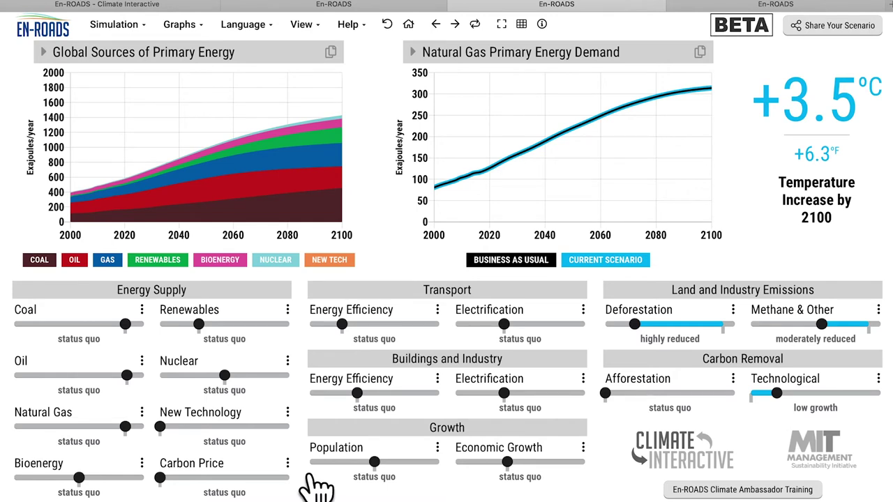
Set the carbon price to 110 $/ton CO2 and close its detail panel
click(314, 483)
click(345, 385)
drag(352, 394, 376, 396)
text(110)
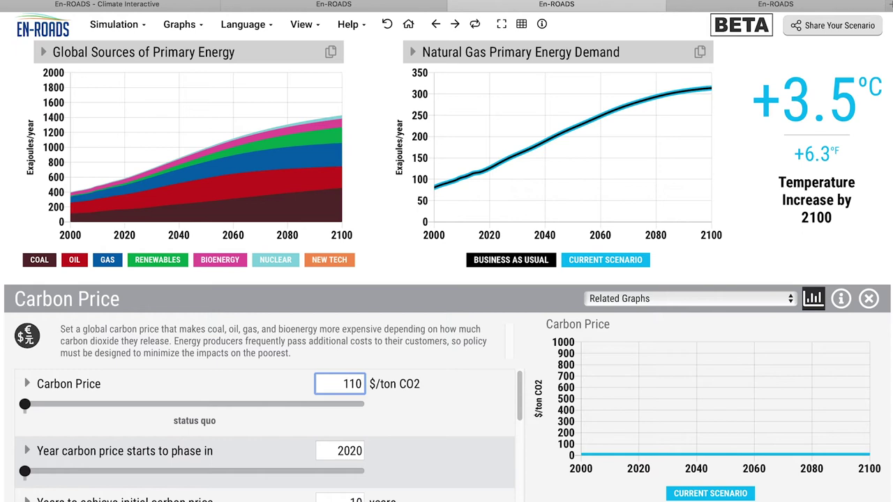
click(494, 41)
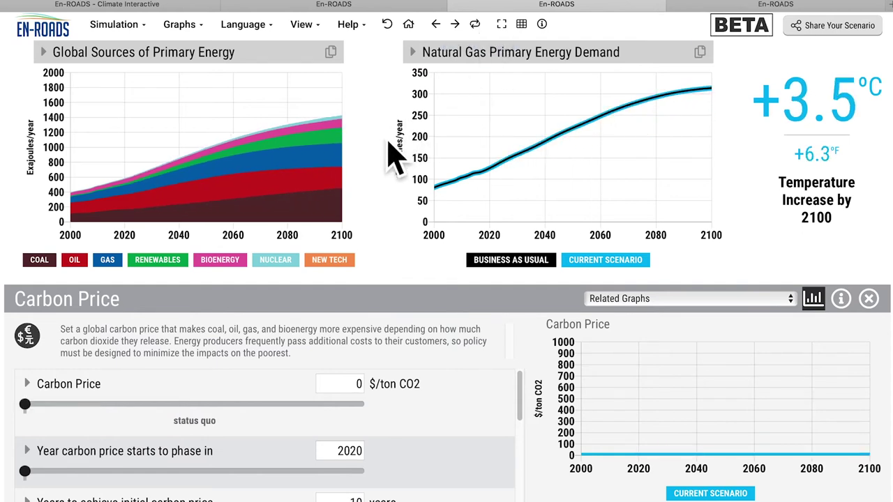
click(386, 265)
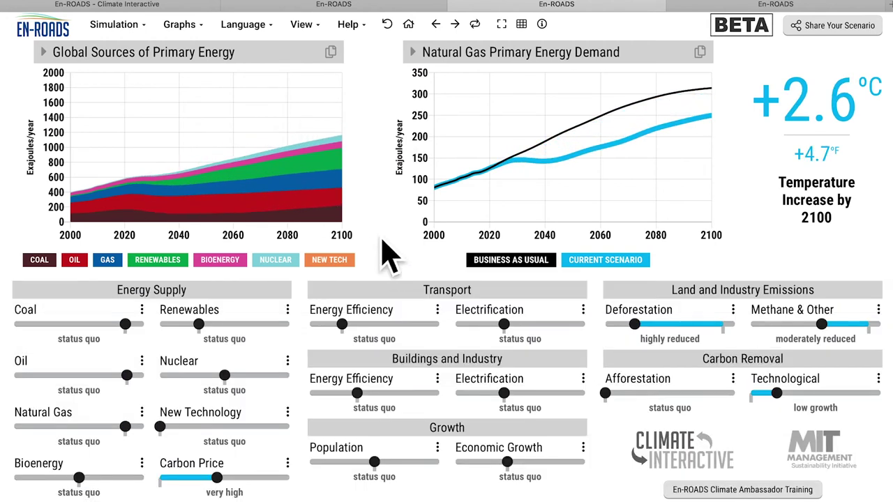
Replay the carbon price change several times to show warming falling to +2.6 °C
click(500, 46)
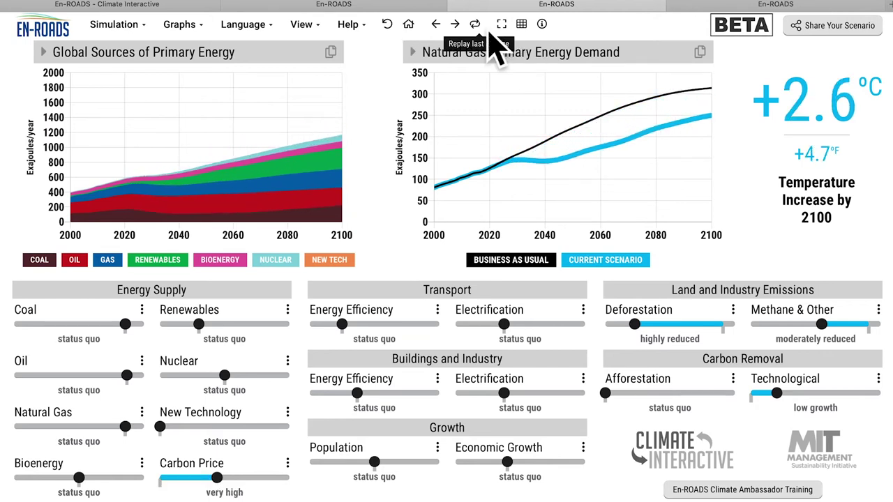
click(491, 37)
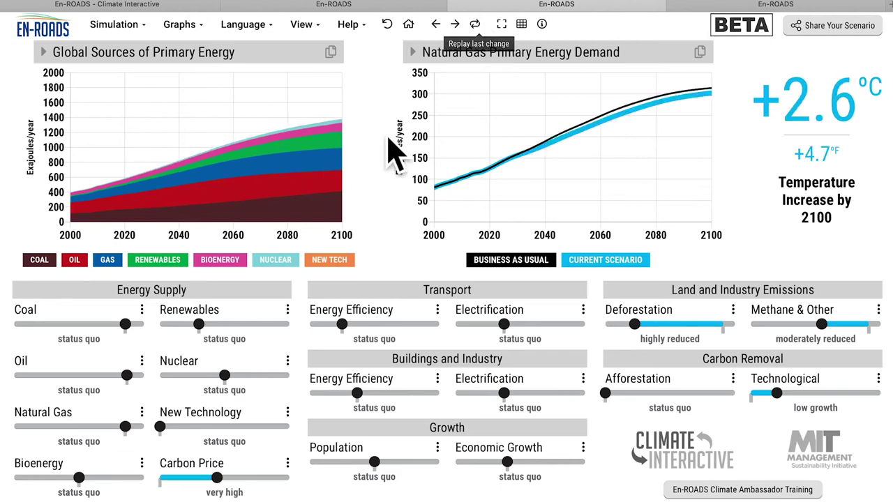
mouse_move(341, 177)
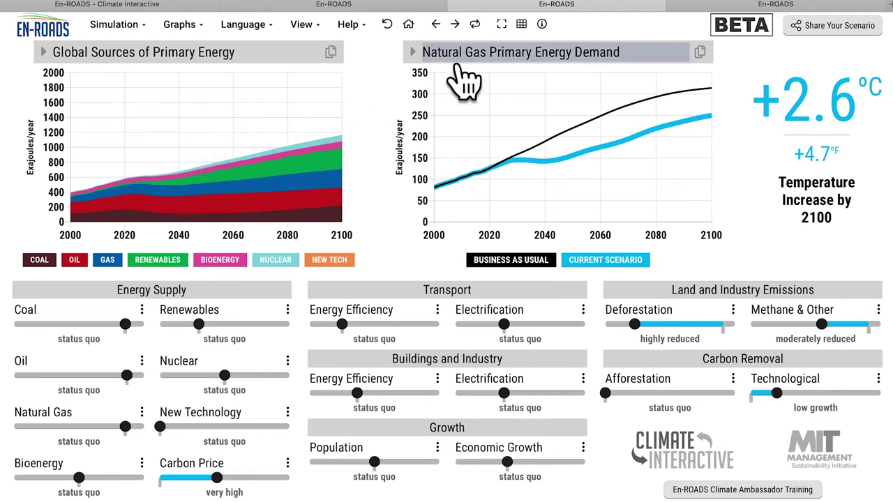
click(481, 29)
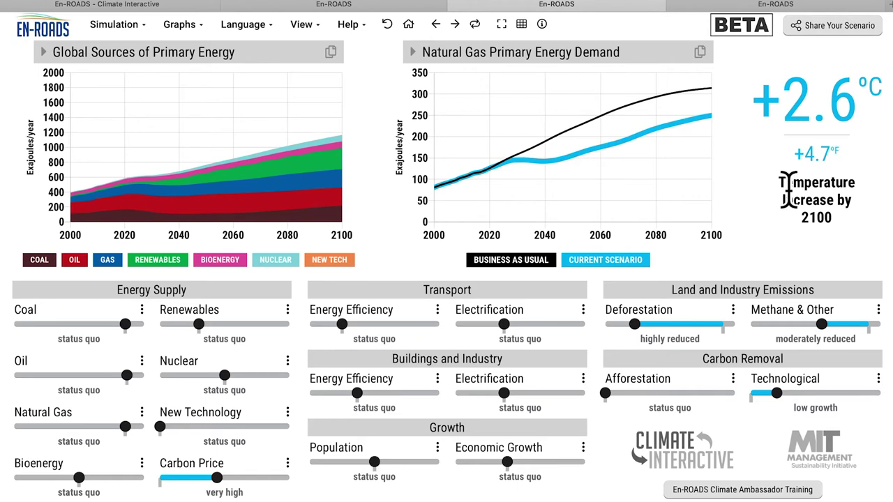
key(super+Tab)
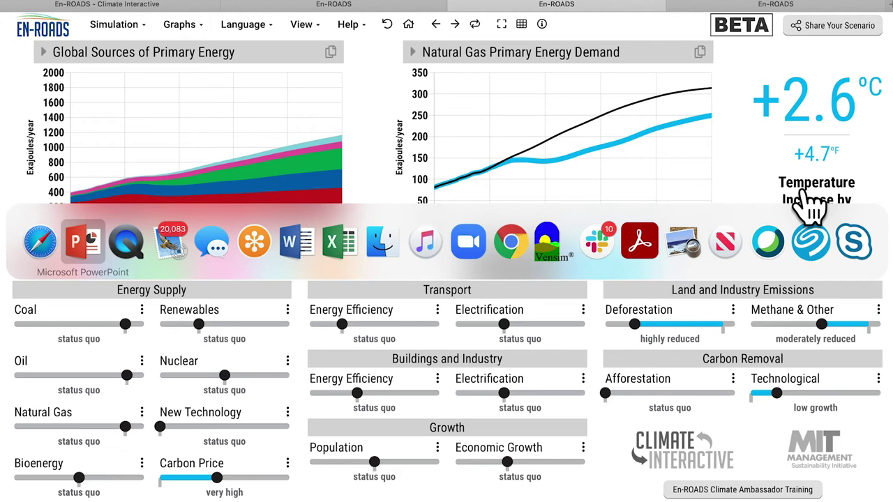
Advance the PowerPoint gas slides to SSP2 4.5, then return to the browser
key(Right)
key(Right)
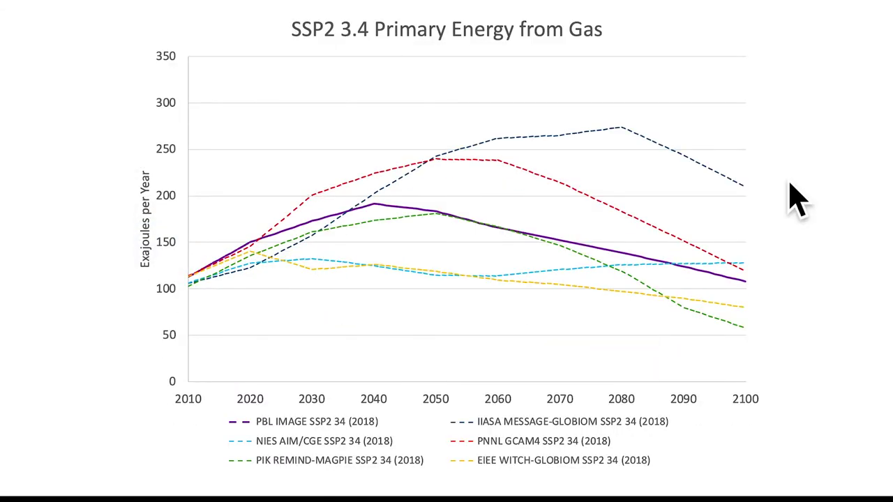
key(Right)
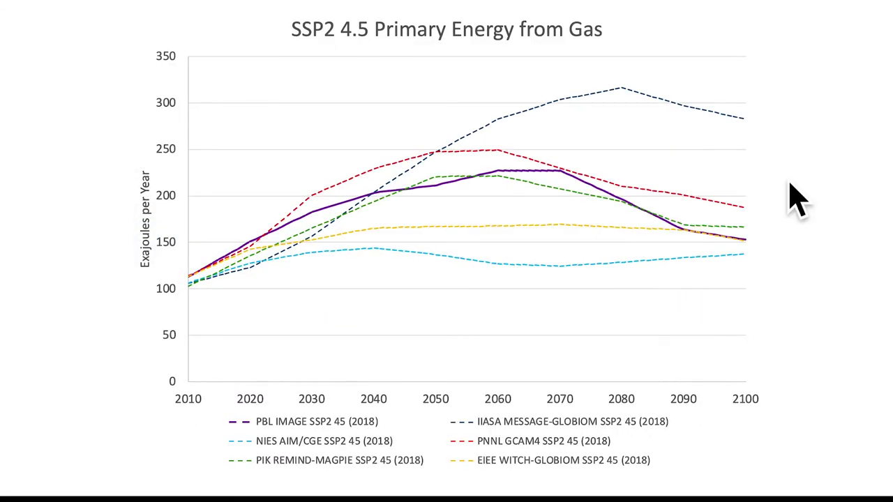
key(super+Tab)
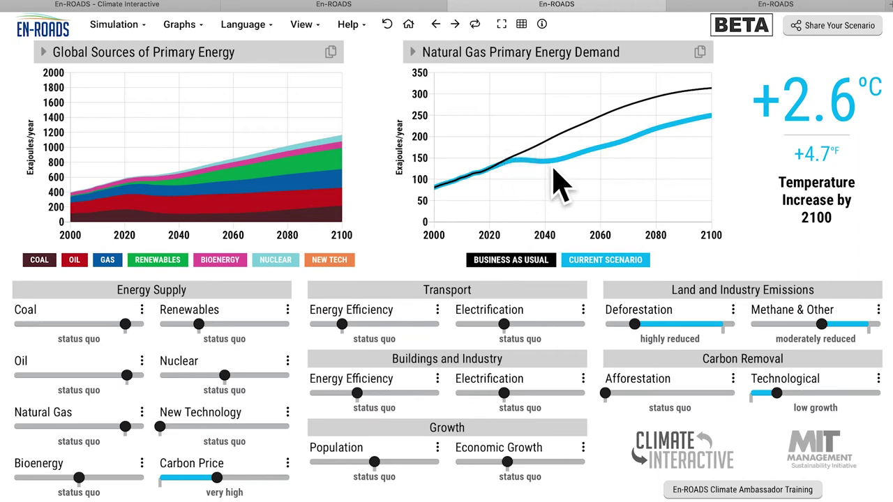
Switch to the fourth En-ROADS tab's fresh +3.5 °C scenario and open the Coal settings
mouse_move(556, 169)
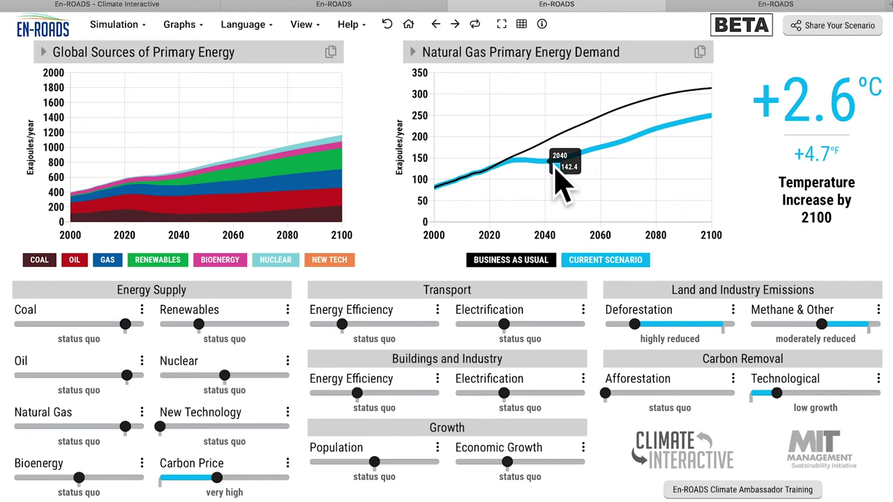
click(767, 5)
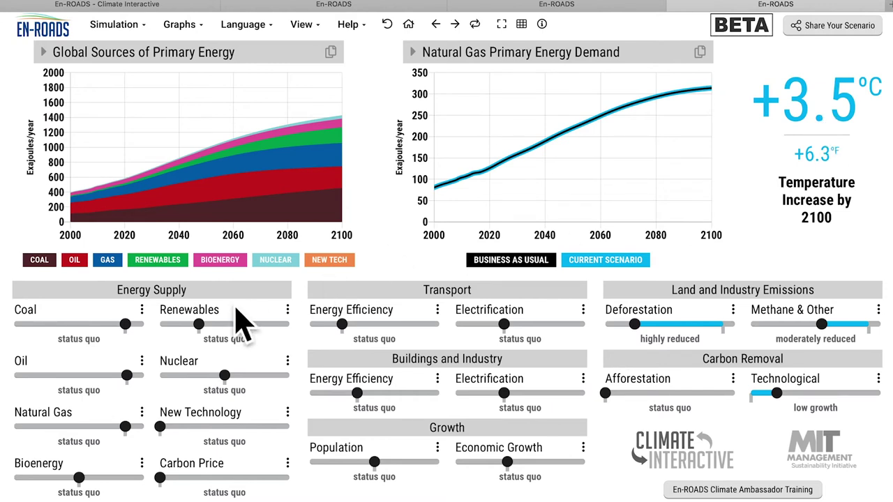
click(166, 325)
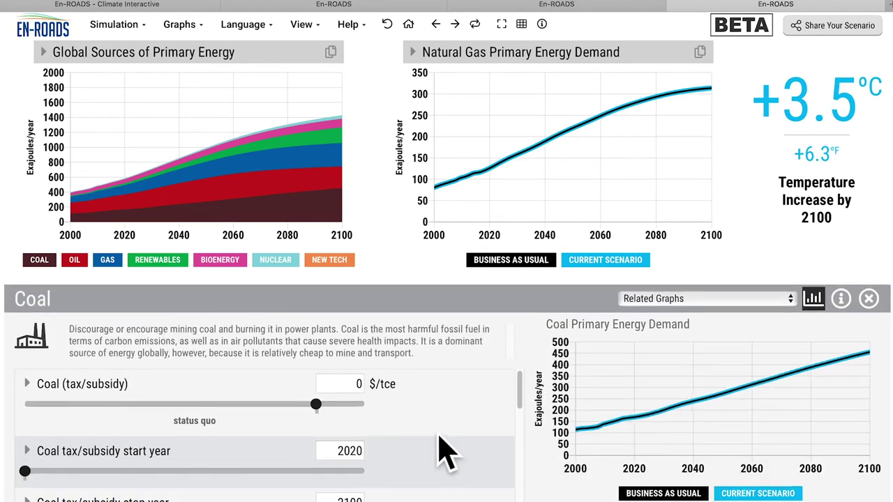
Set 'Stop building new coal infrastructure' to Yes, cutting warming to +3.0 °C
scroll(446, 453, down, 5)
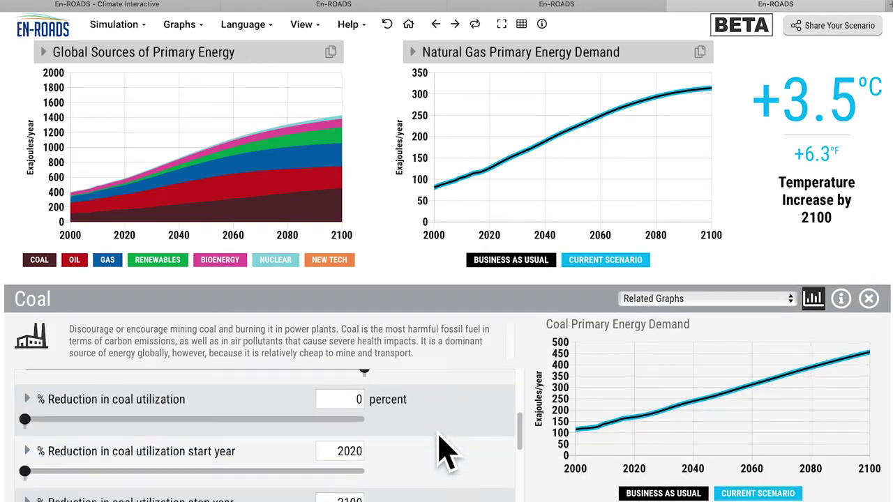
scroll(442, 453, down, 3)
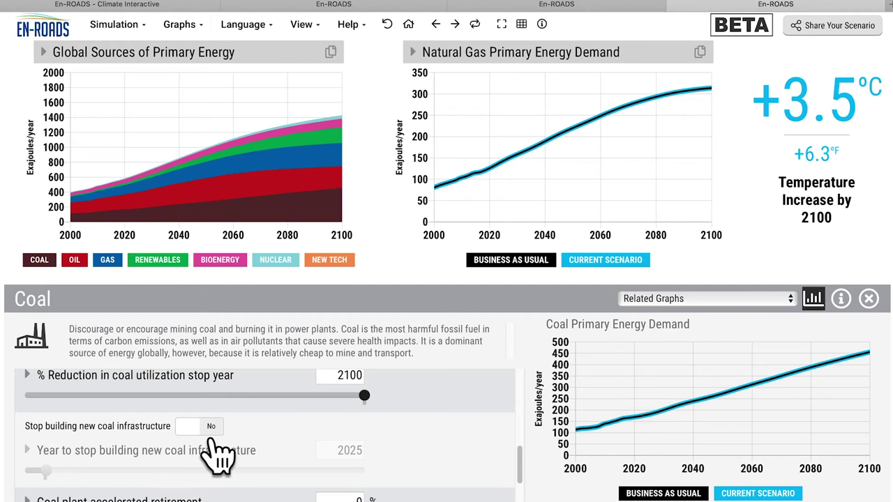
mouse_move(239, 207)
click(216, 457)
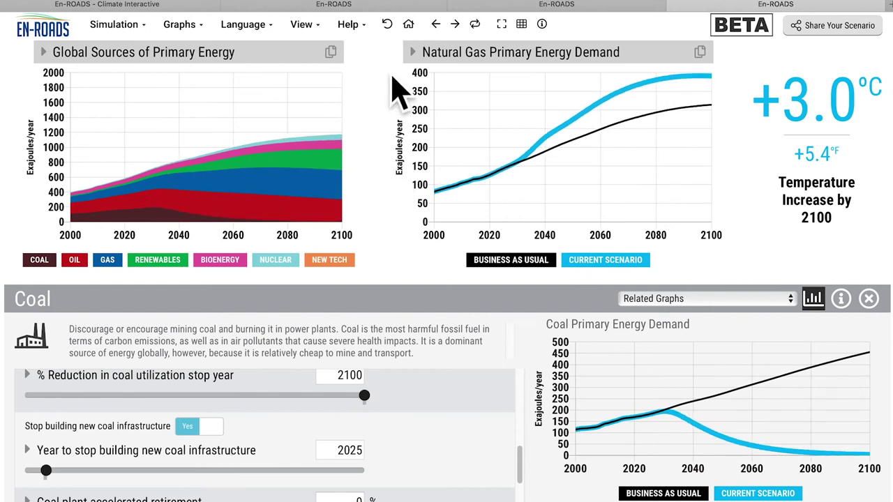
click(379, 219)
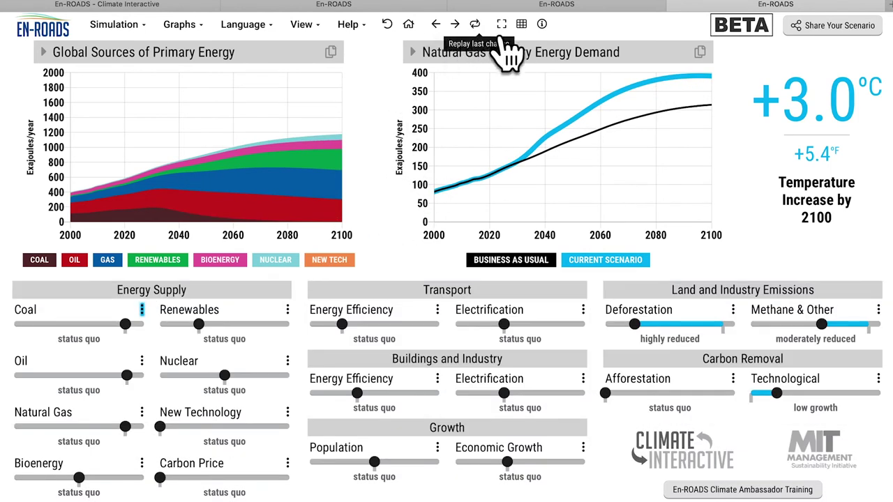
click(476, 25)
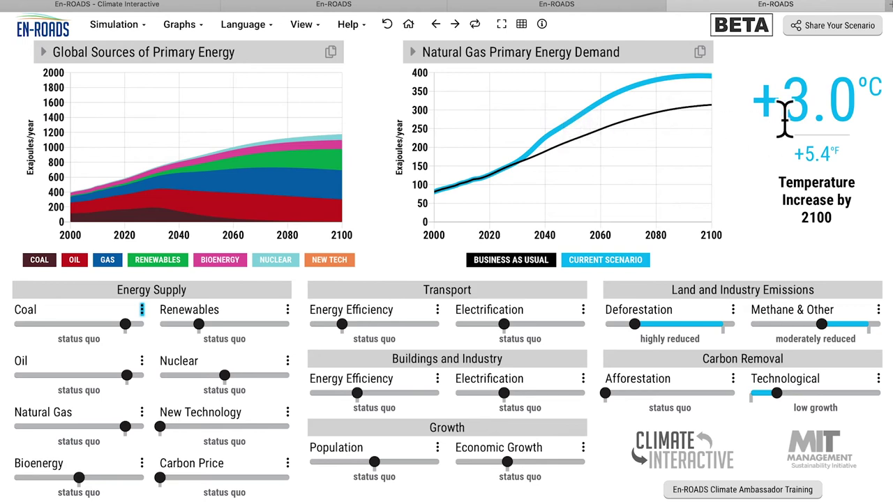
click(496, 41)
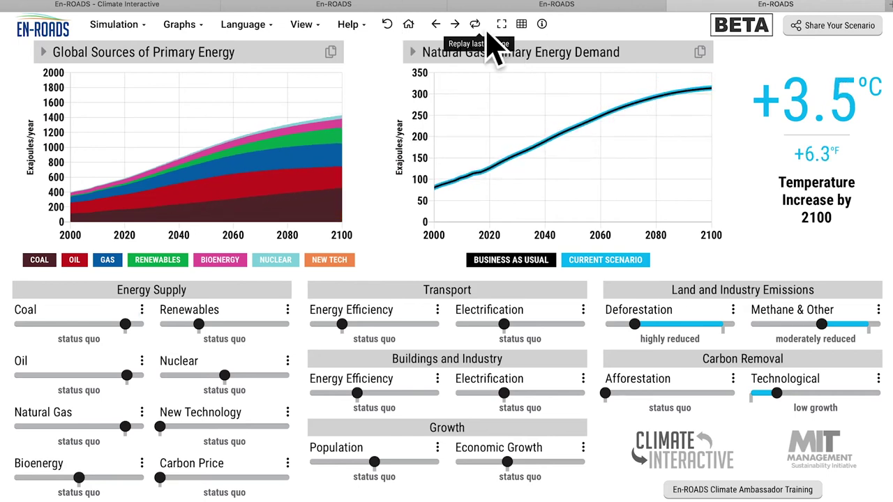
click(488, 35)
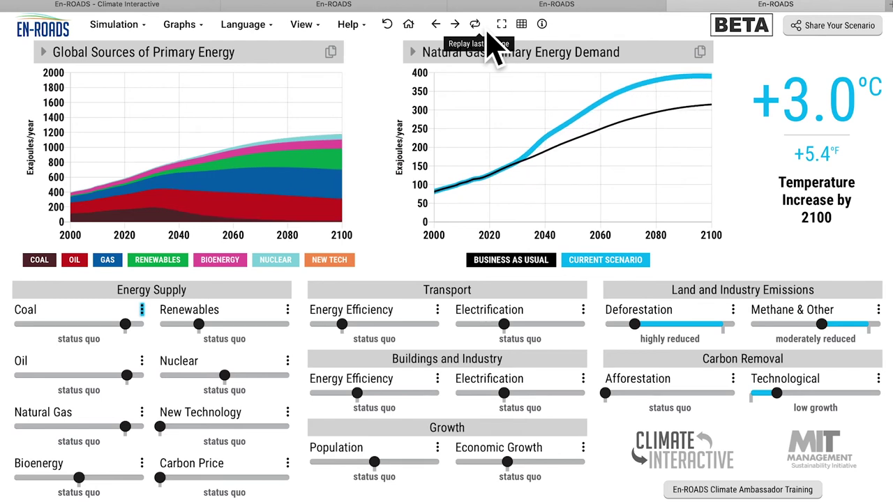
click(487, 32)
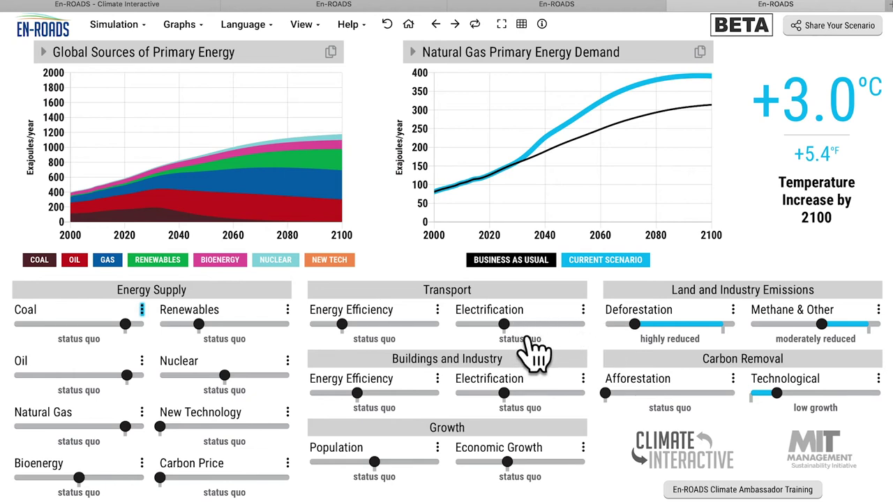
Highly incentivize transport electrification and set buildings and industry electrification to 3.0%/year, pushing it further
drag(504, 323, 628, 347)
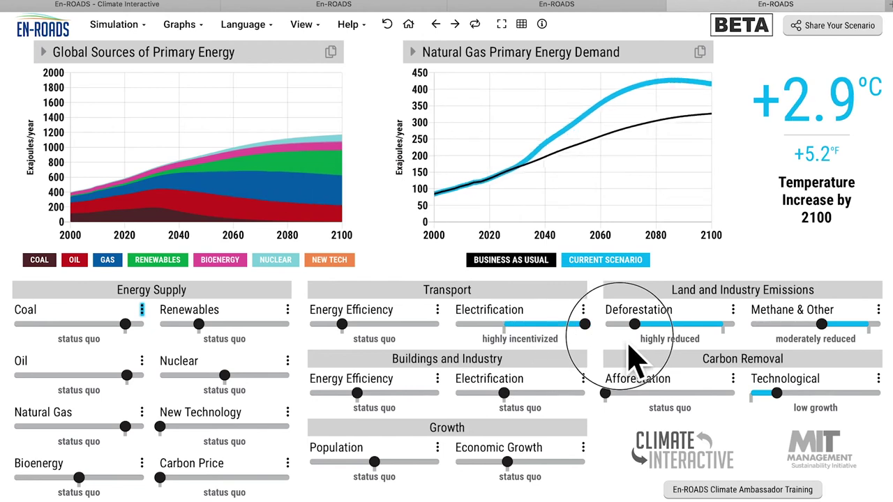
click(584, 380)
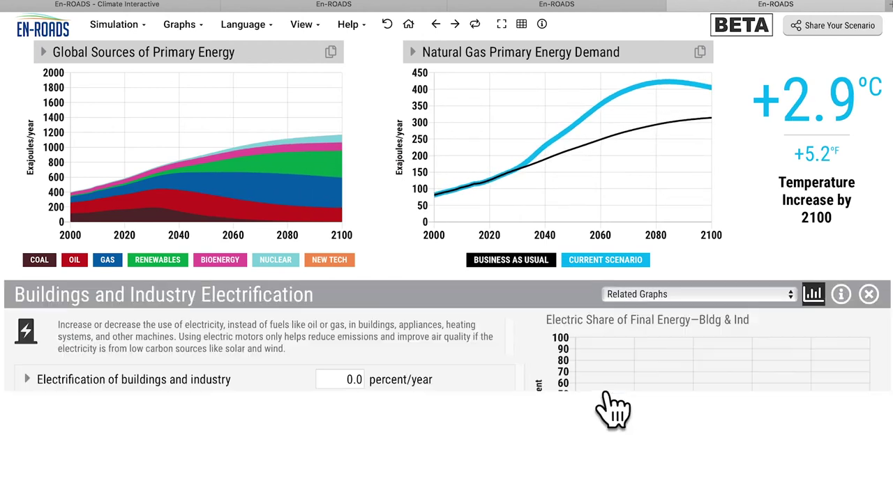
click(353, 388)
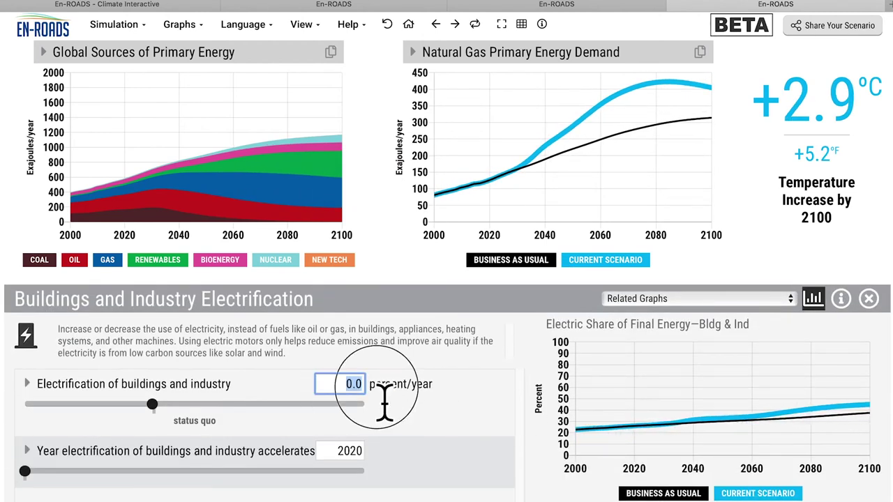
text(3)
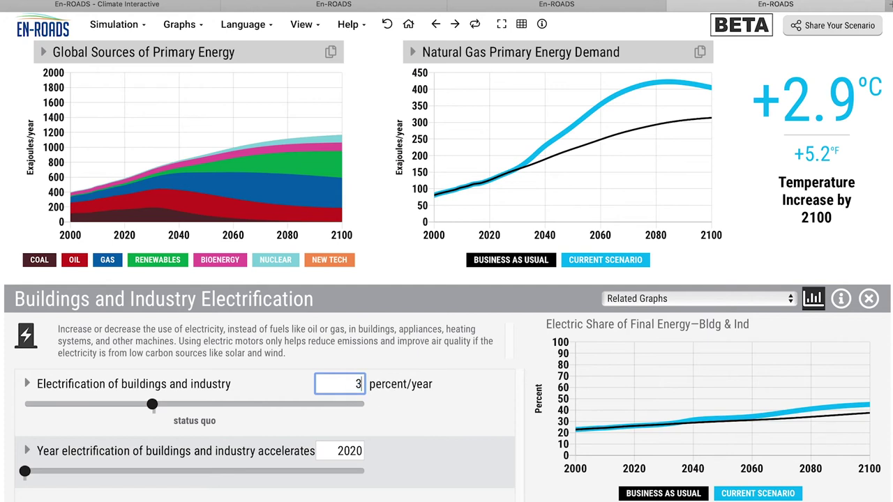
key(Return)
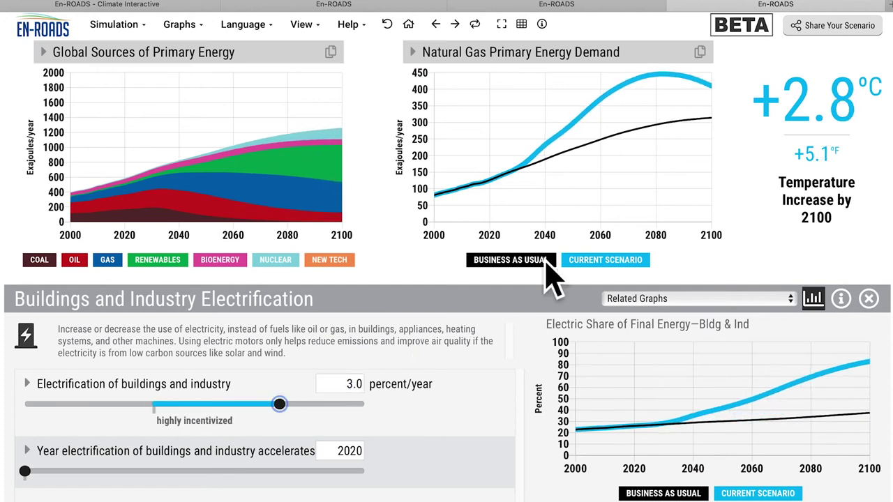
click(444, 272)
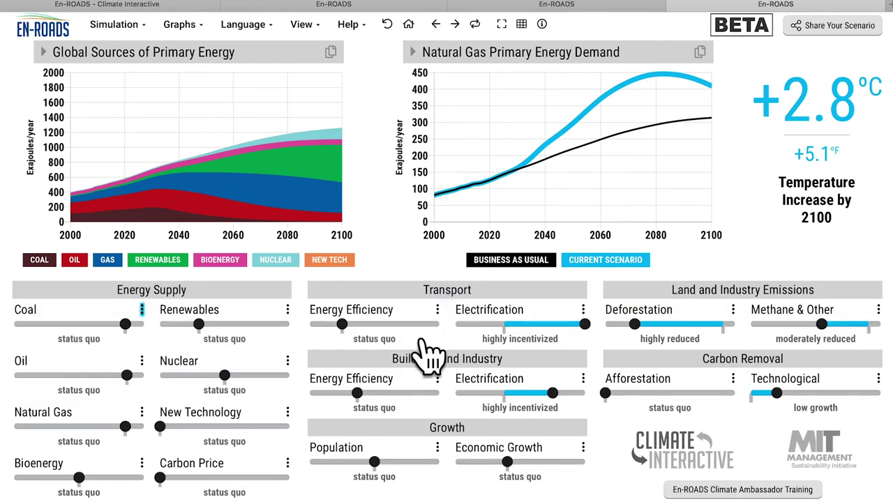
drag(542, 393, 580, 392)
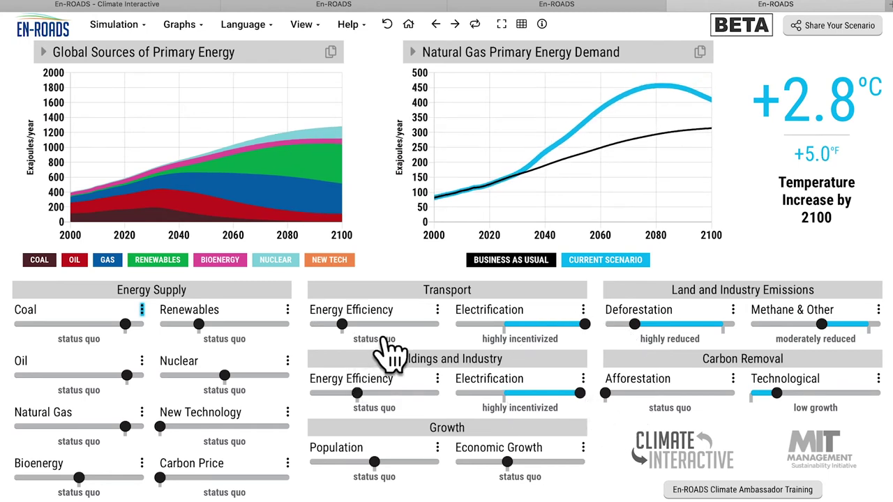
Raise transport and buildings energy efficiency, and make oil very highly taxed
click(363, 324)
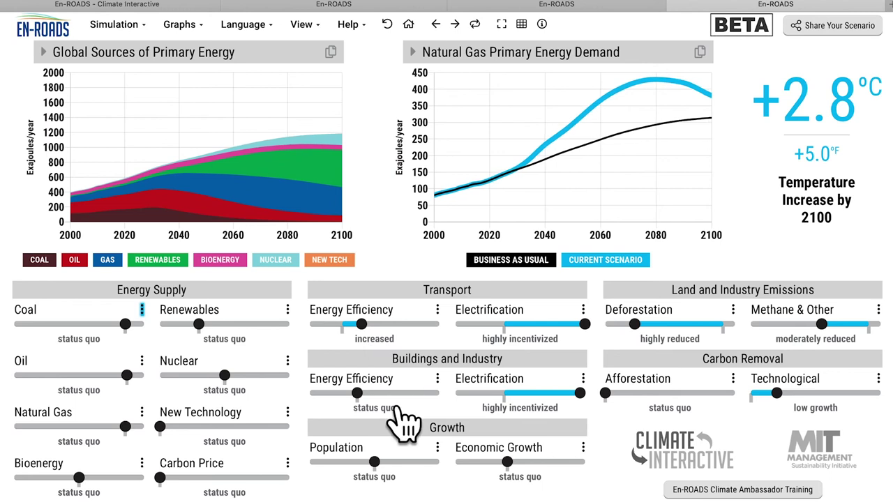
click(375, 392)
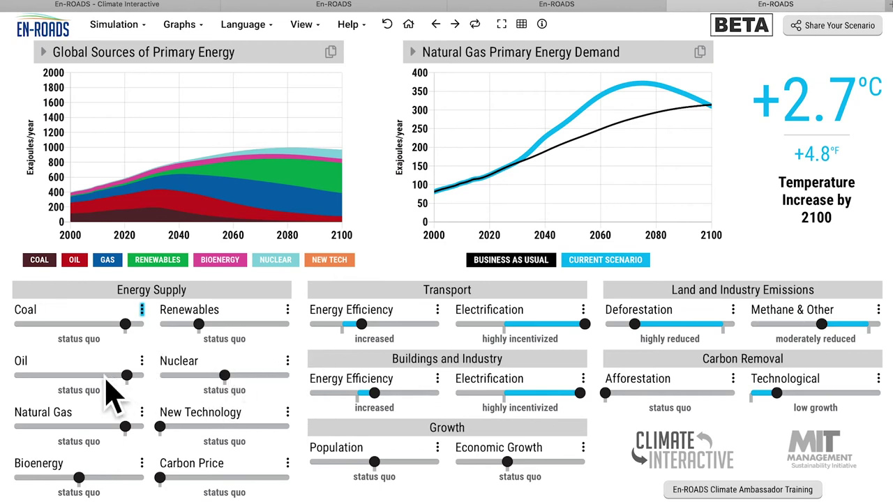
drag(106, 377, 83, 377)
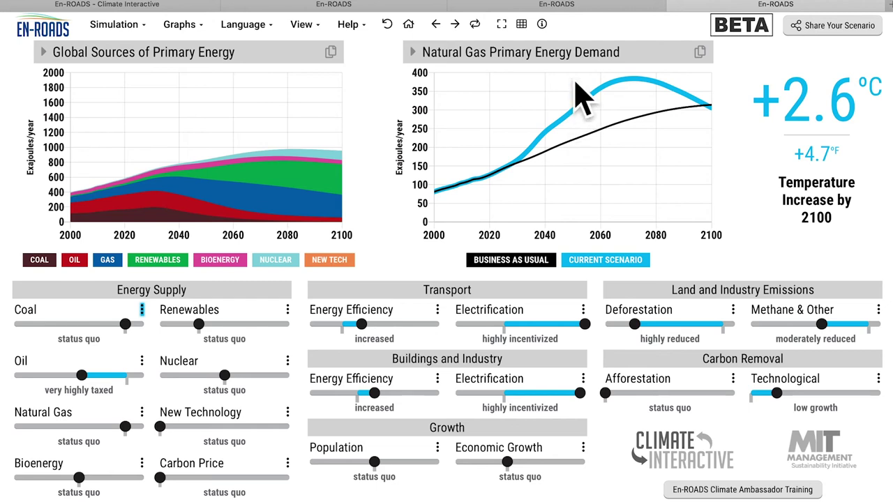
click(565, 6)
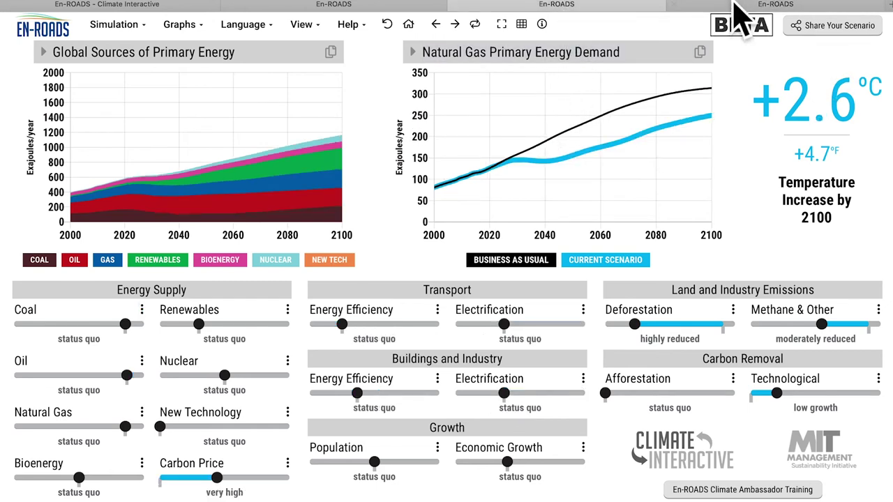
click(776, 4)
click(575, 6)
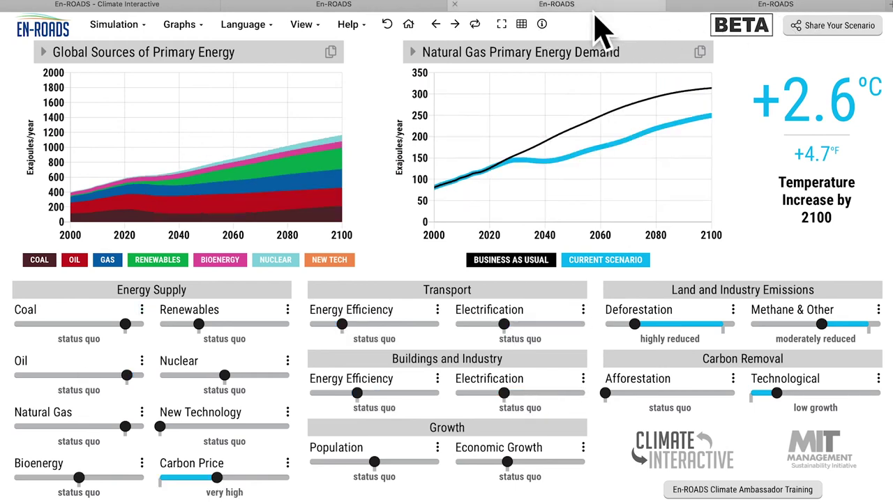
click(794, 6)
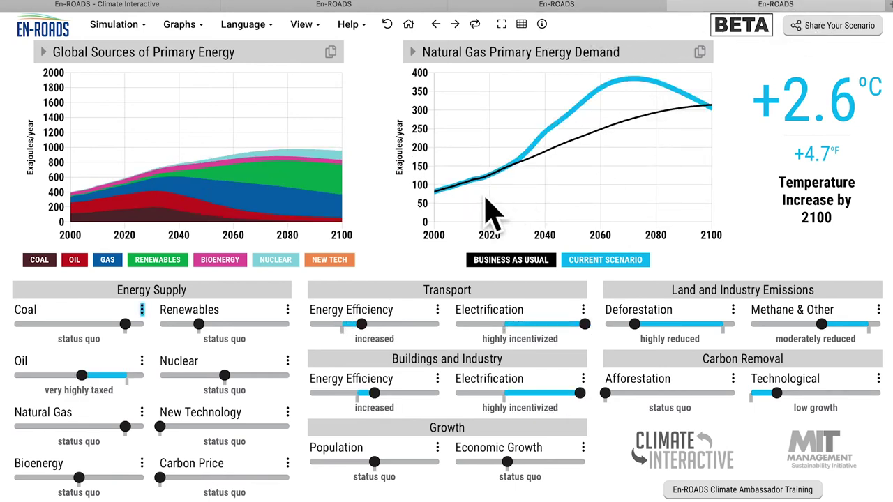
click(576, 7)
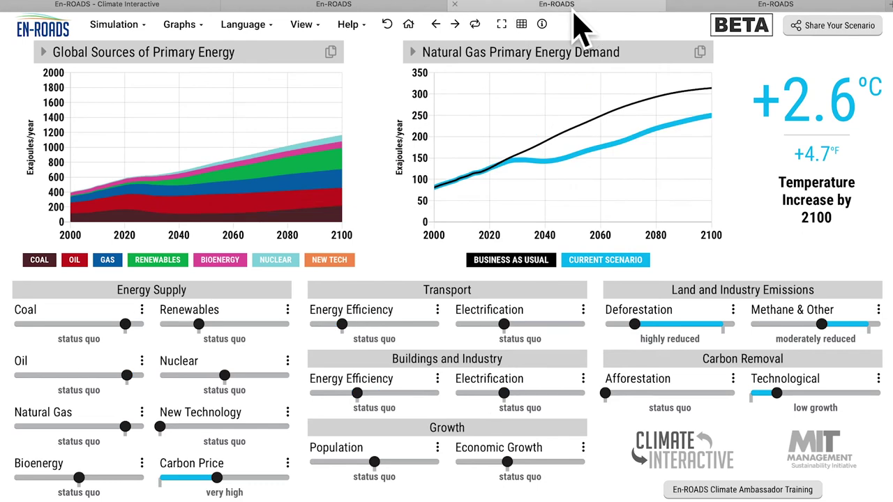
click(795, 7)
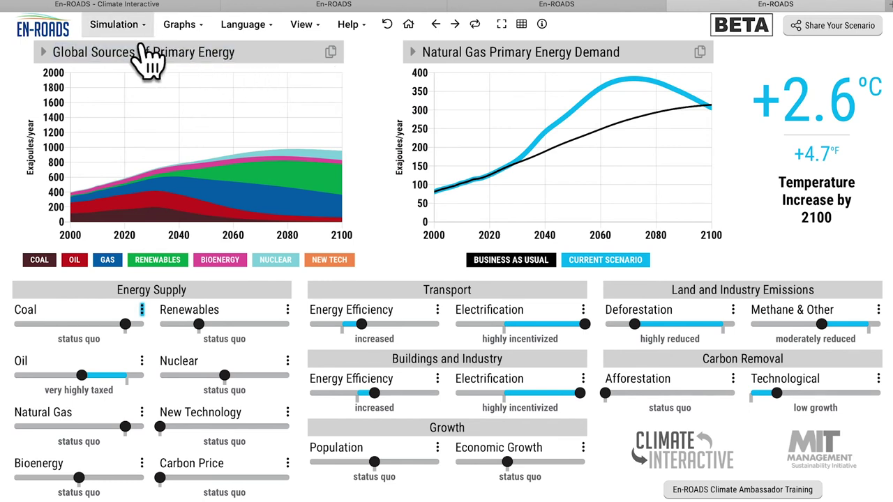
Open the Simulation Assumptions panel and expand the Progress ratio section
click(115, 25)
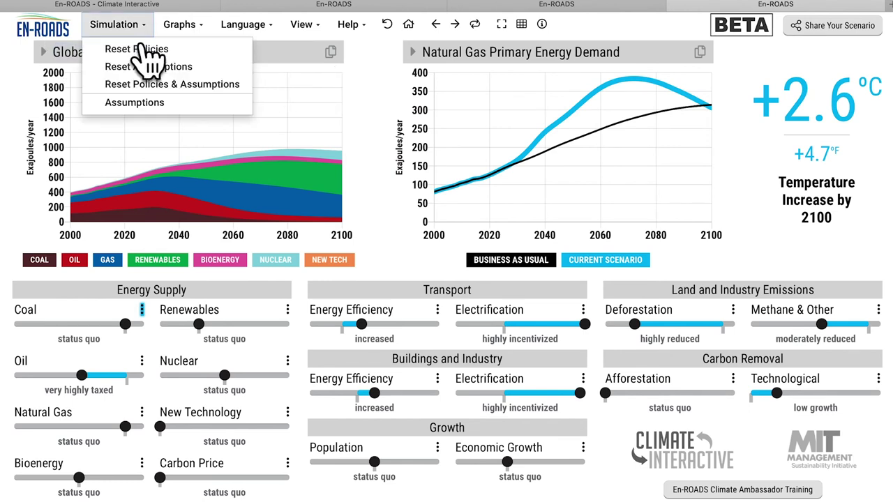
click(196, 117)
scroll(356, 417, down, 2)
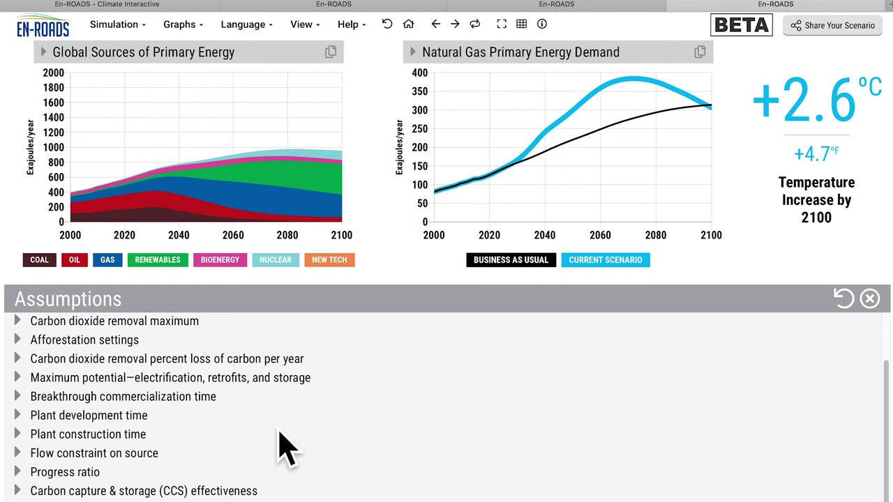
click(40, 480)
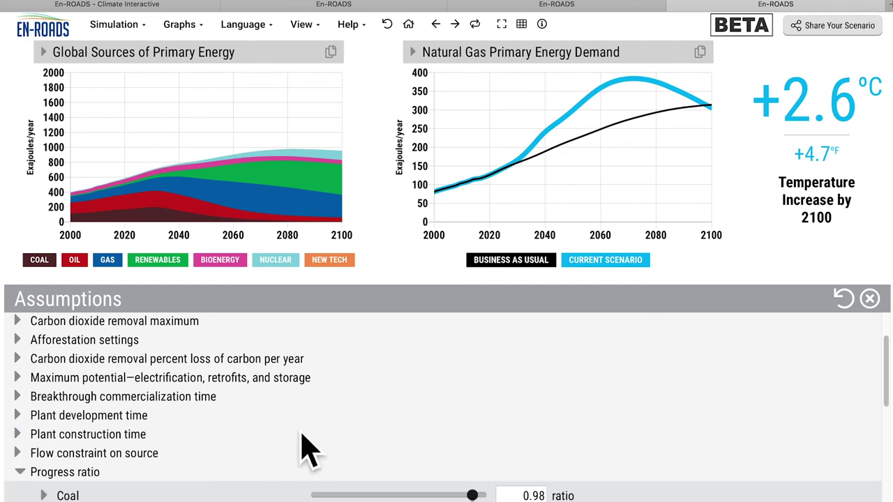
scroll(314, 448, down, 5)
scroll(314, 448, up, 5)
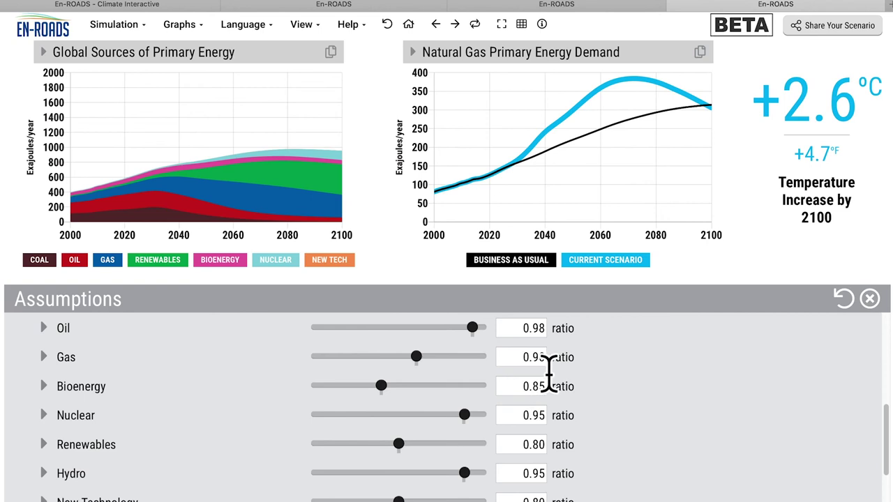
Lower the gas progress ratio to 0.84, 0.77 and 0.76, then restore it to 0.90
click(374, 357)
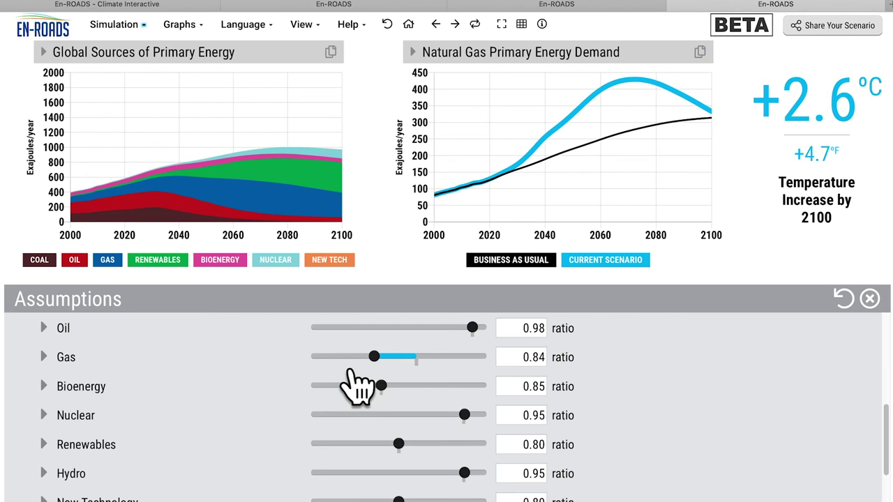
key(Left)
key(Left)
key(Left)
key(Left)
key(Left)
key(Left)
key(Left)
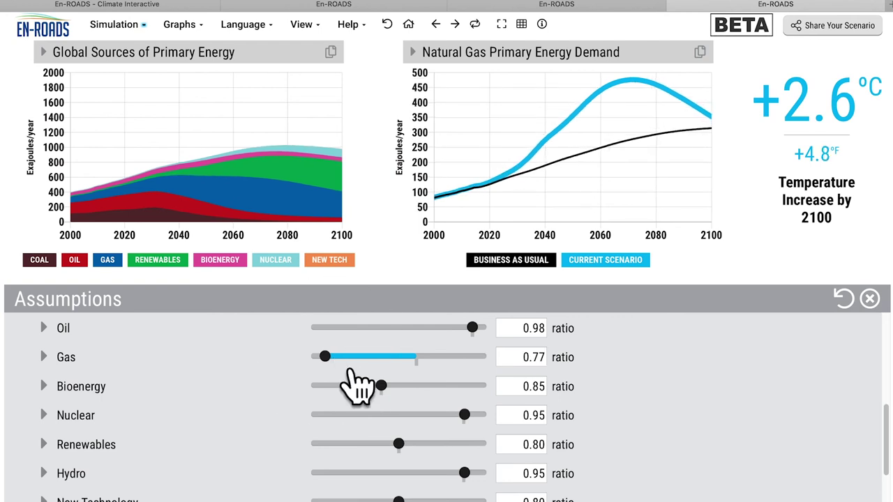
click(423, 360)
key(Home)
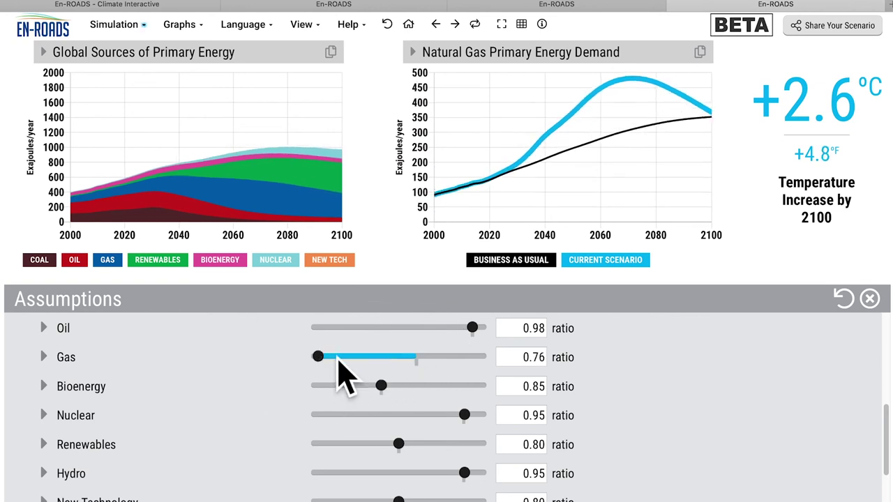
click(434, 370)
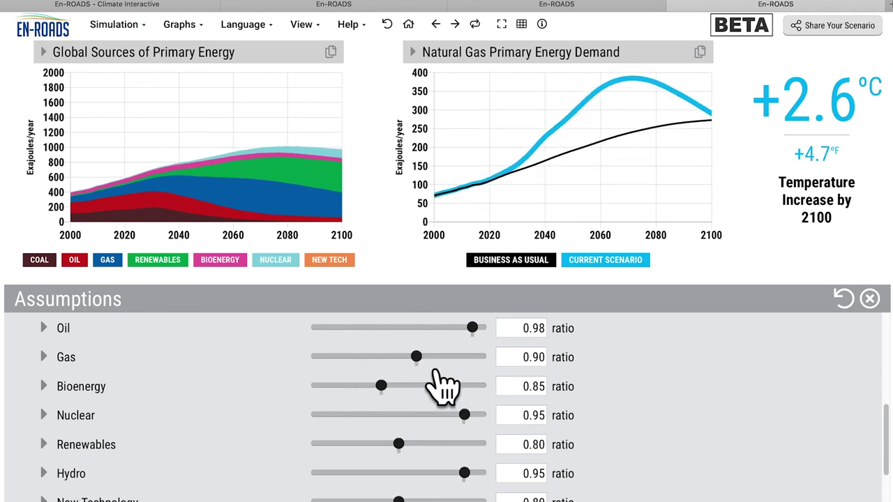
scroll(438, 387, up, 10)
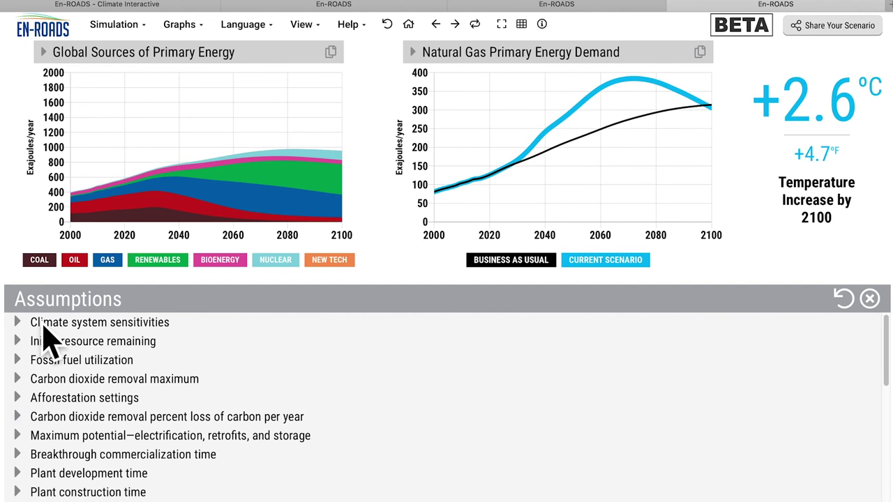
Try climate sensitivity at 2.2 and 4.0 °C, reset it to 3.0, and close Assumptions
click(44, 324)
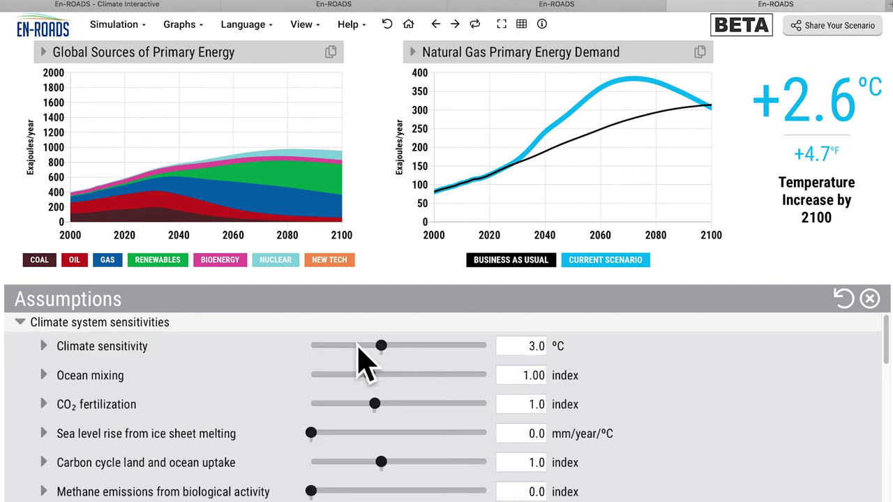
drag(380, 346, 352, 346)
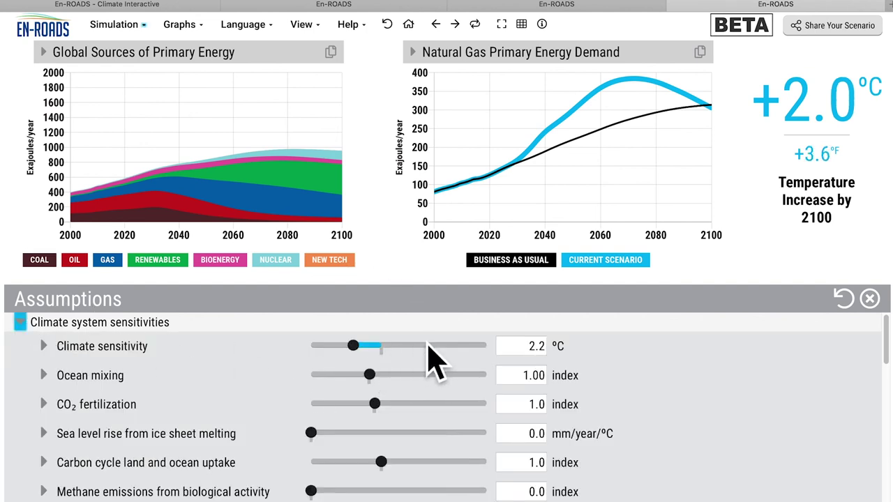
click(415, 346)
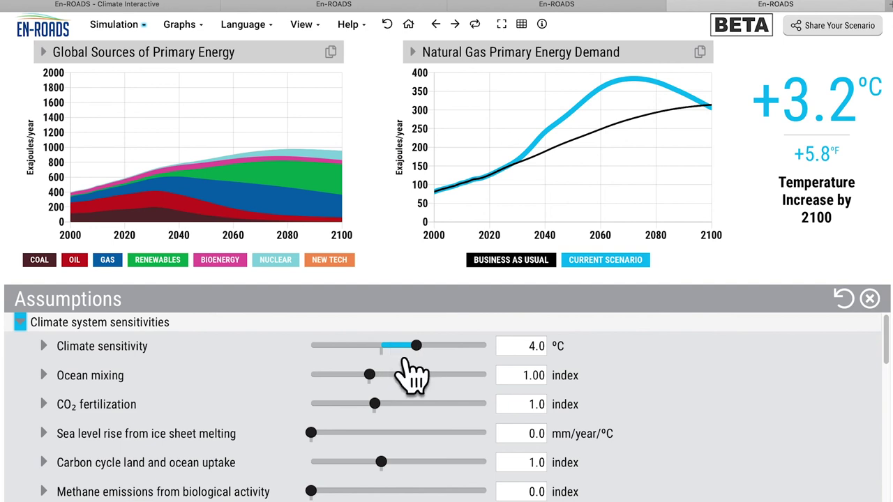
click(380, 346)
click(391, 272)
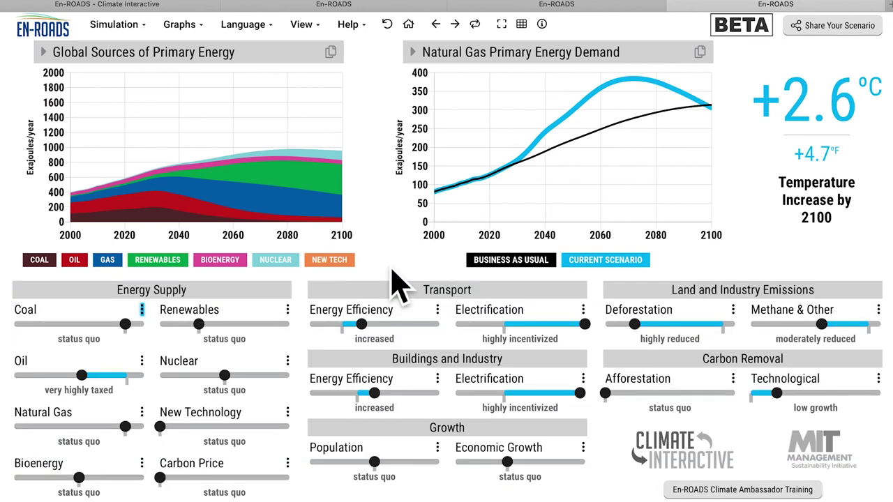